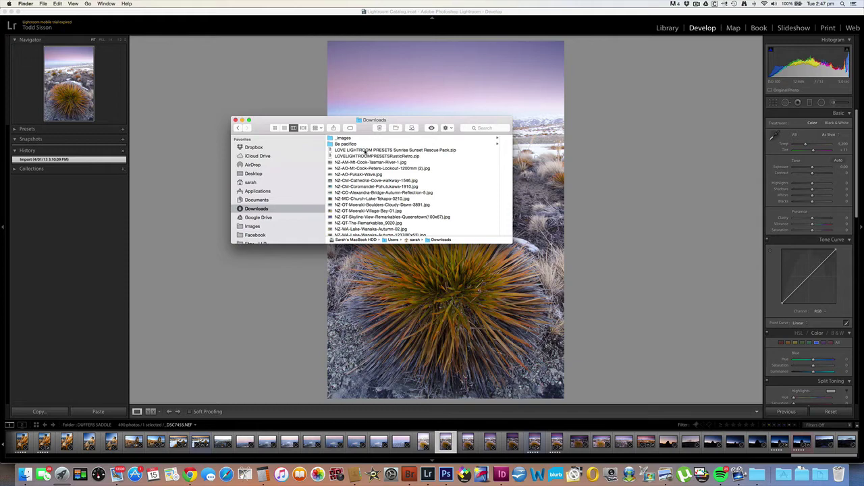
Unzip the Sunrise Sunset Rescue Pack, check its .lrtemplate files, then switch Lightroom to Library.
double_click(365, 150)
click(364, 150)
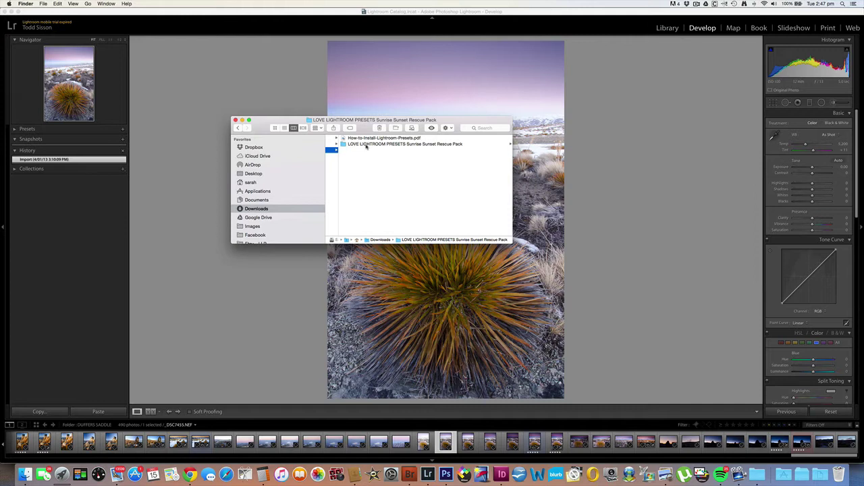
click(366, 145)
scroll(365, 145, down, 3)
scroll(365, 147, up, 3)
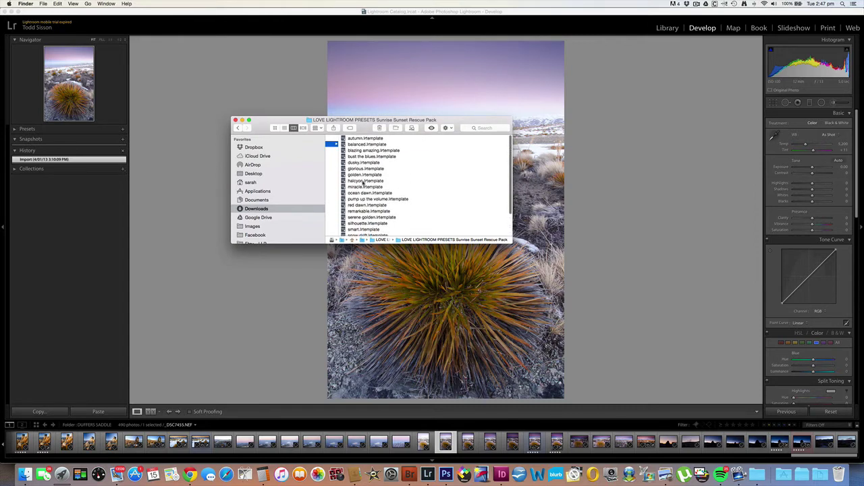
scroll(362, 183, left, 5)
scroll(361, 183, left, 2)
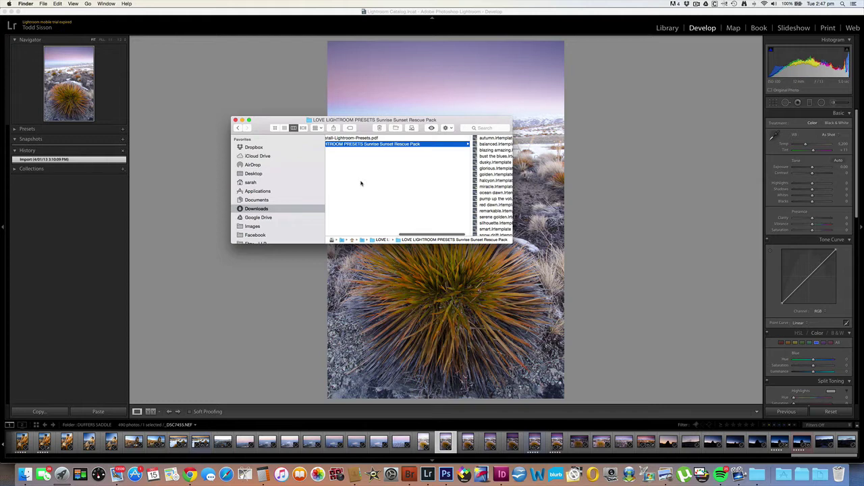
scroll(362, 154, left, 4)
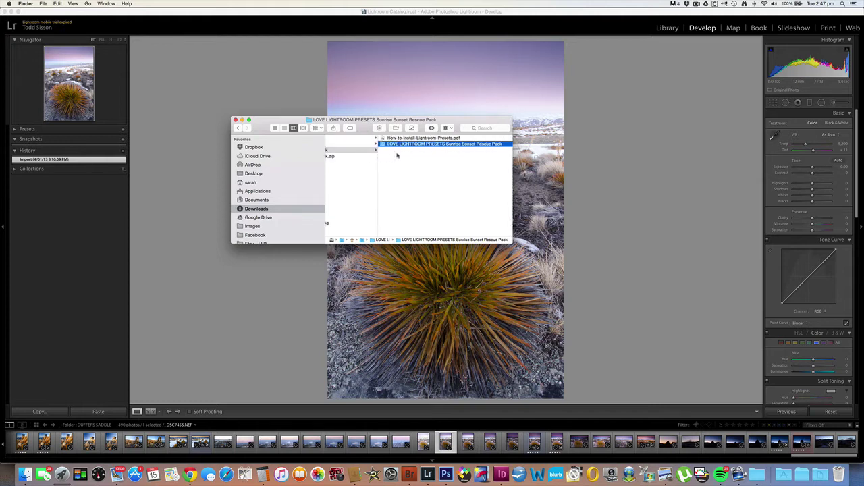
scroll(397, 155, right, 2)
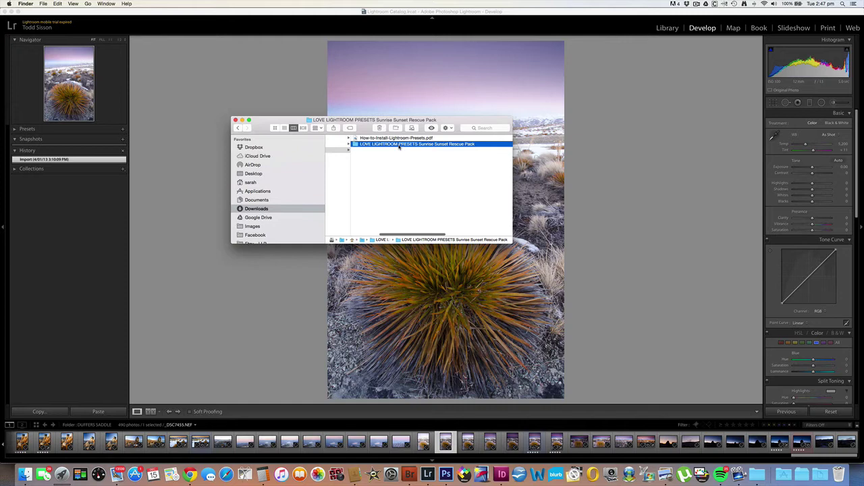
click(667, 29)
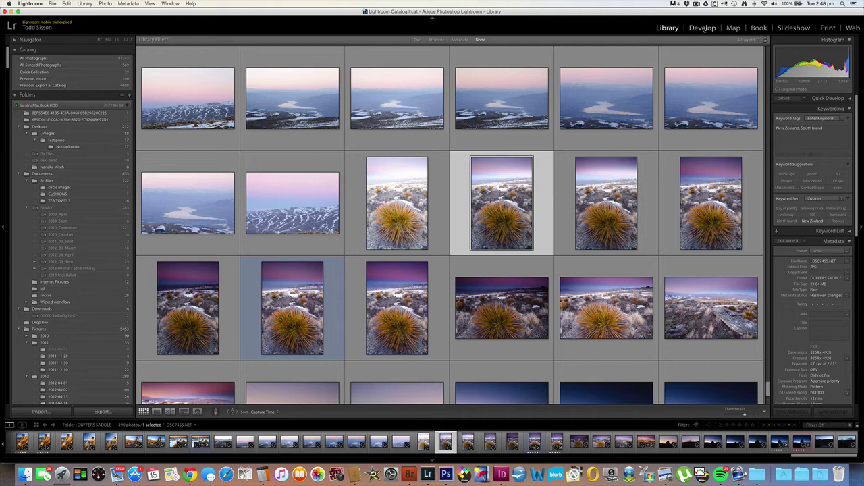
Return the tussock photo to the Develop module and open the Lightroom application menu.
click(702, 29)
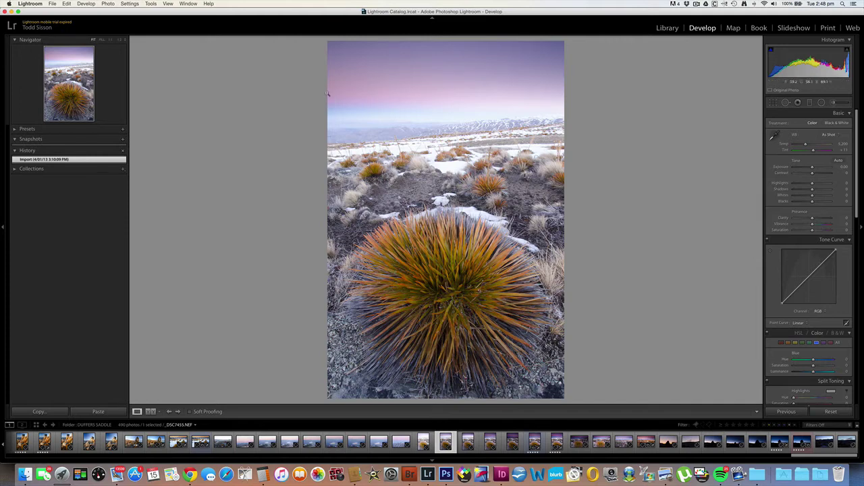
click(32, 4)
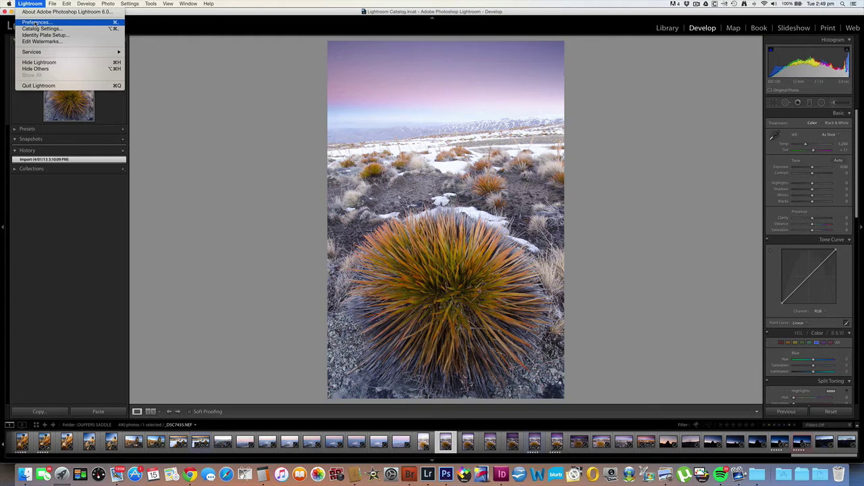
In Preferences > Presets, reveal Lightroom's presets folder in Finder.
click(35, 23)
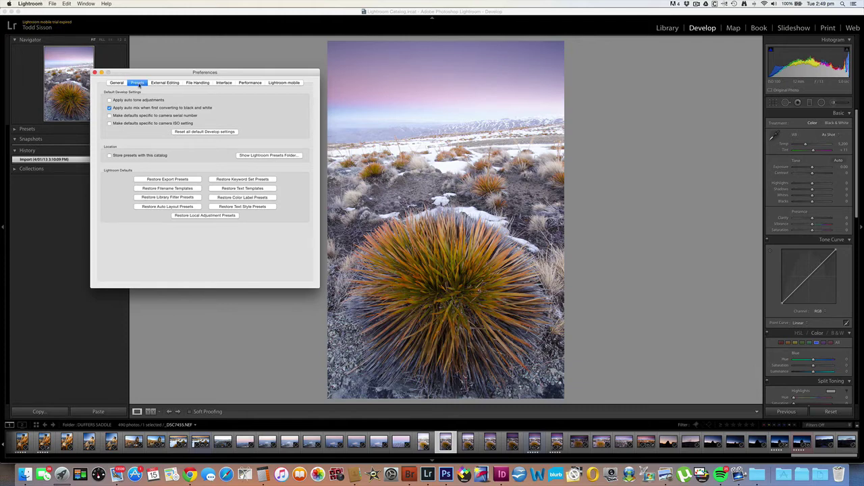
click(270, 156)
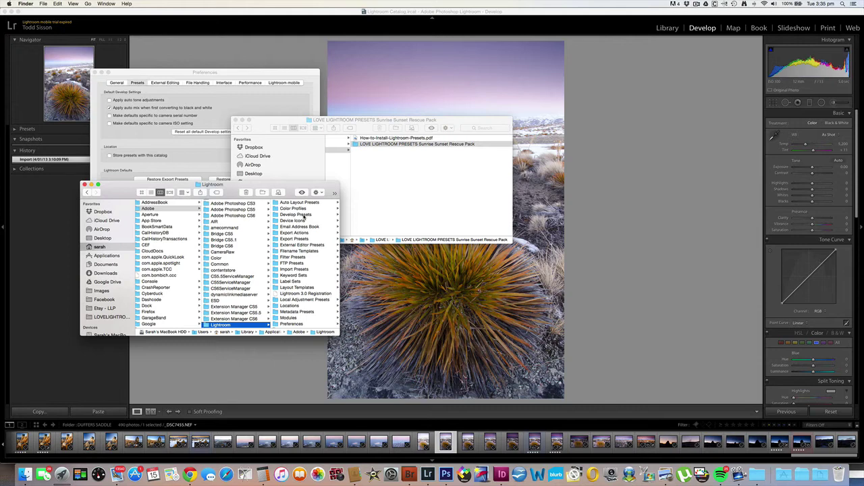
List the LOVE LIGHTROOM packs in Develop Presets and bring the Rescue Pack window forward.
click(297, 214)
scroll(304, 216, down, 5)
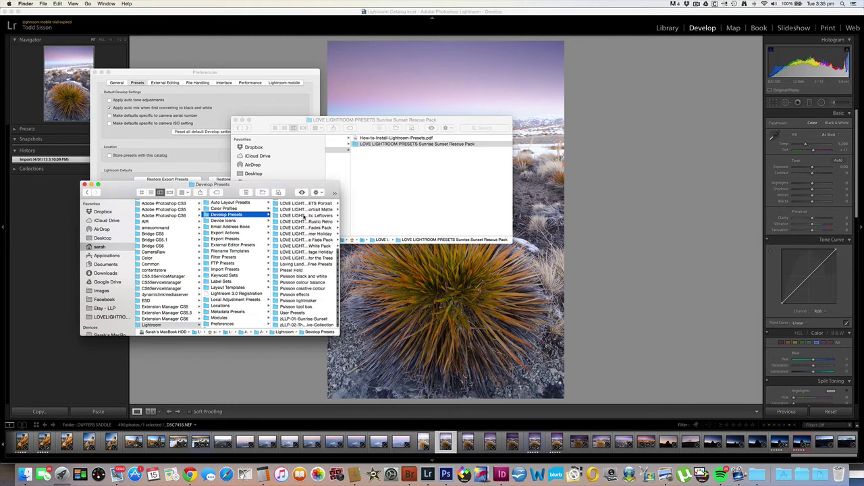
scroll(304, 216, down, 2)
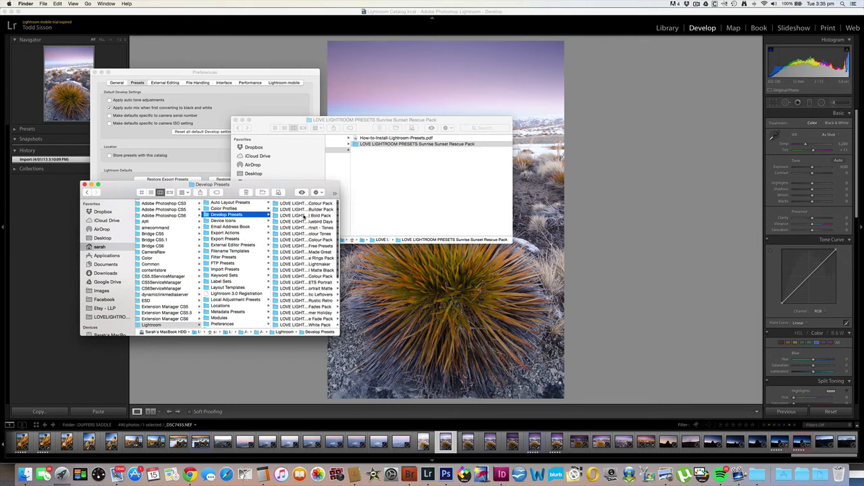
scroll(304, 216, down, 2)
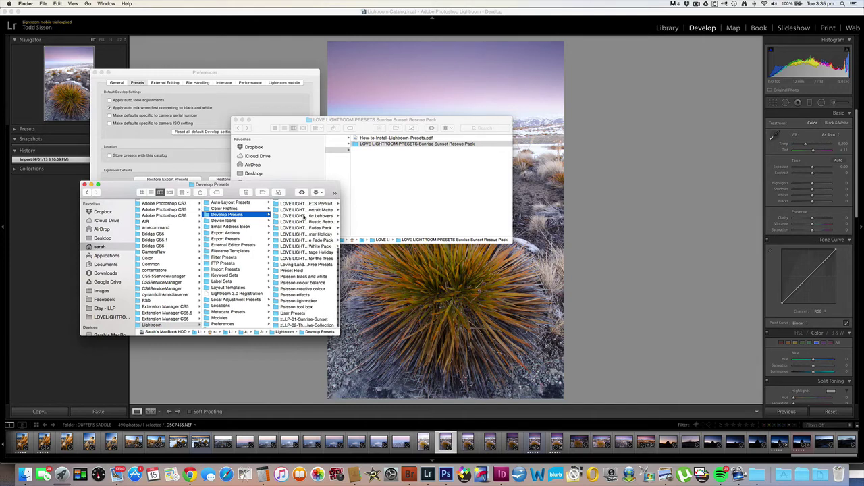
scroll(304, 217, up, 5)
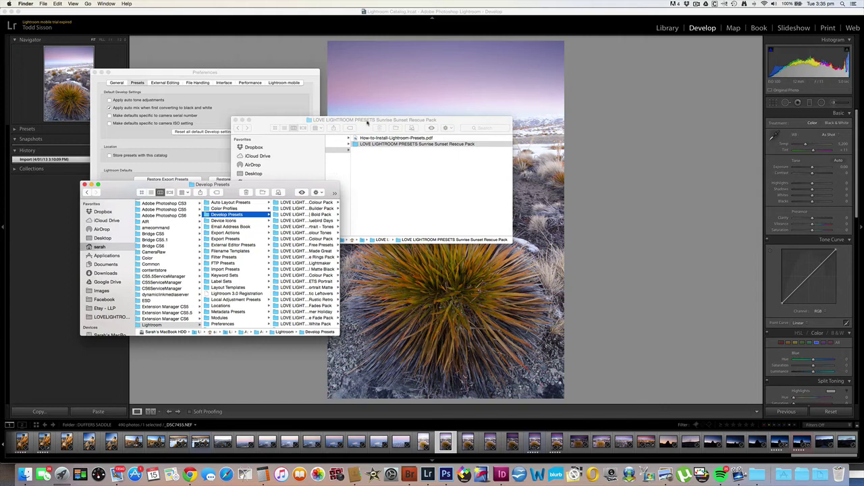
drag(370, 122, 544, 119)
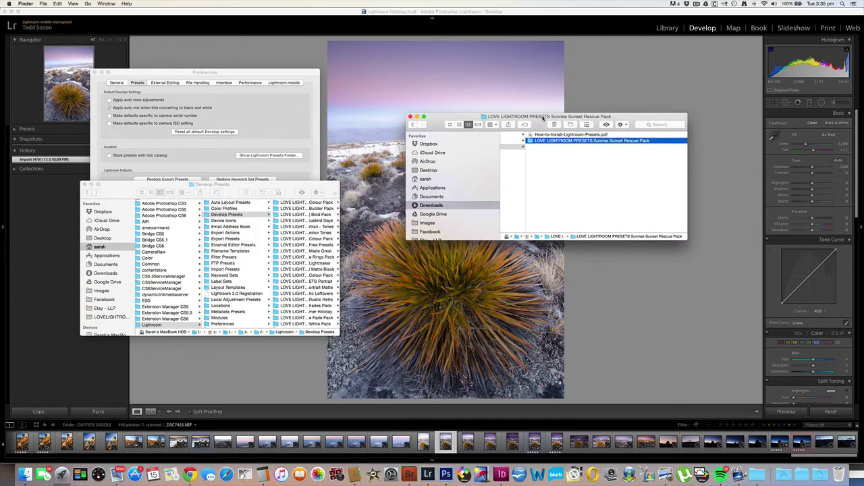
Copy the Sunrise Sunset Rescue Pack folder and paste it into Develop Presets.
right_click(529, 142)
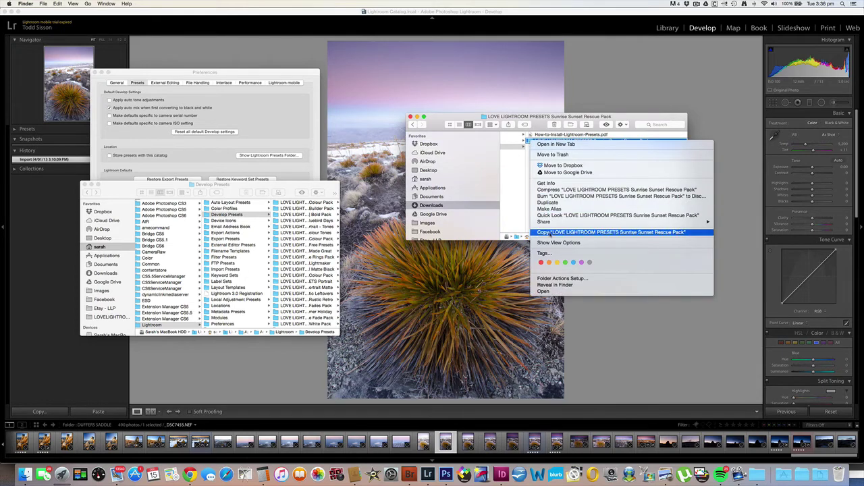
click(550, 232)
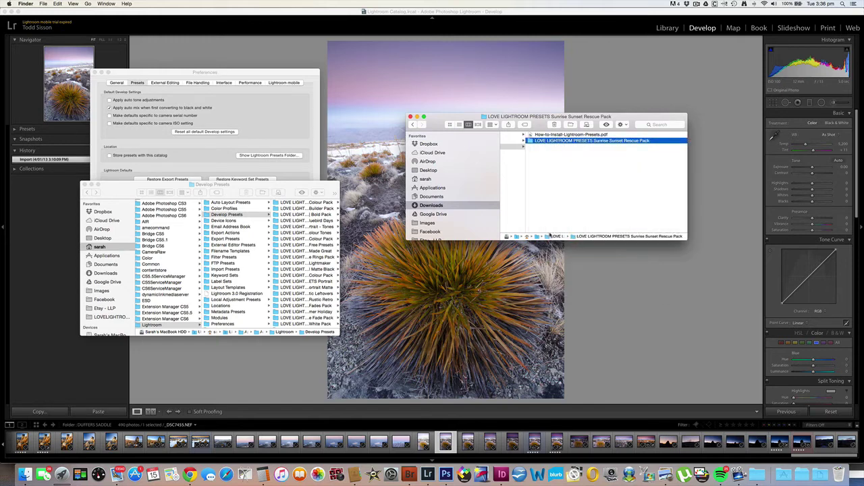
click(212, 215)
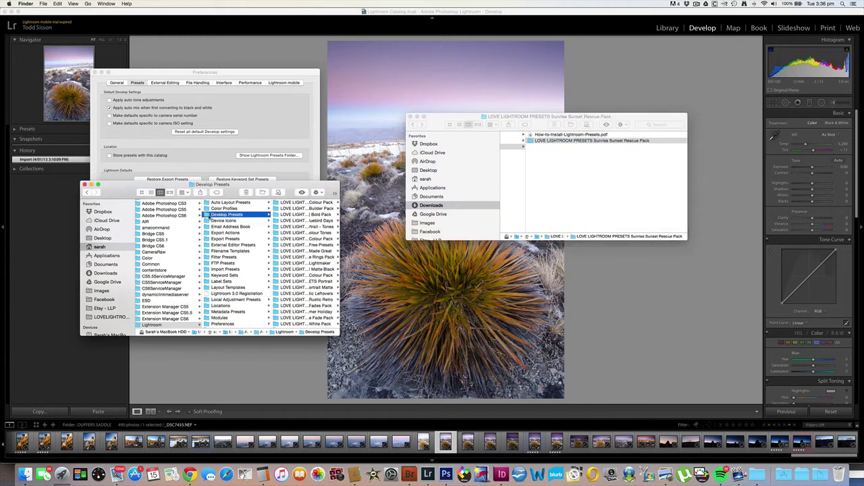
right_click(205, 215)
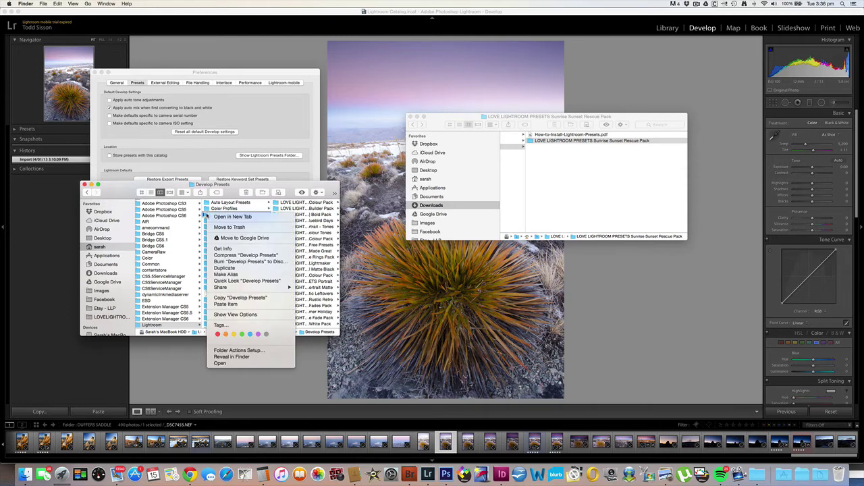
click(223, 304)
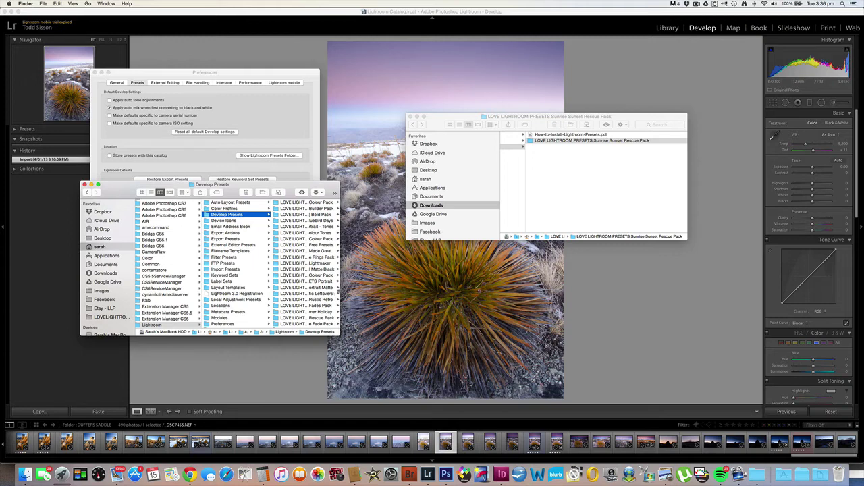
Widen the Develop Presets window and drag the Sunrise Sunset Rescue Pack folder into it.
drag(340, 292, 412, 292)
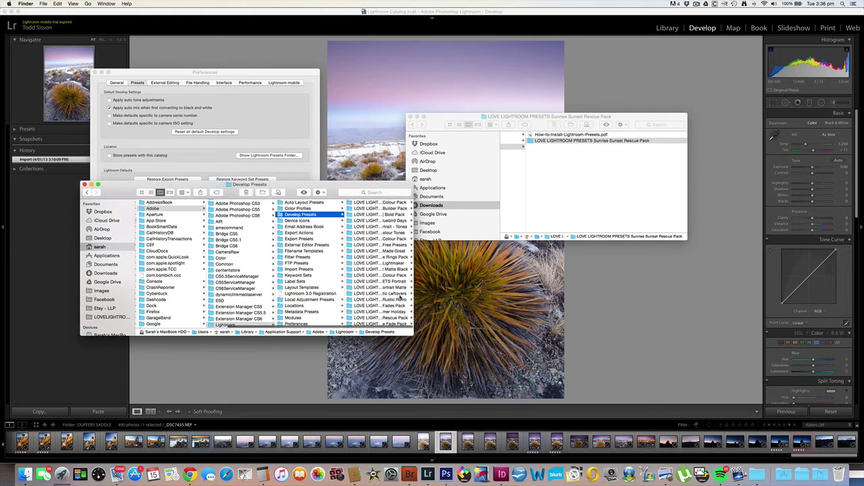
drag(343, 297, 278, 293)
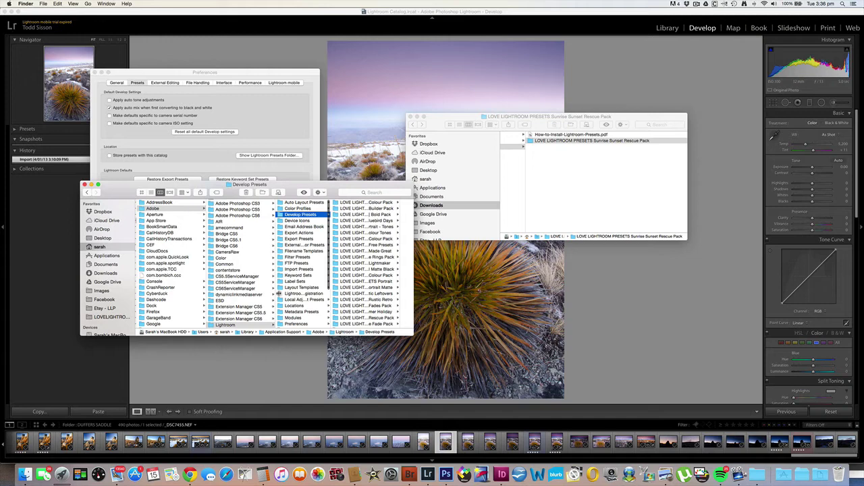
drag(412, 293, 484, 290)
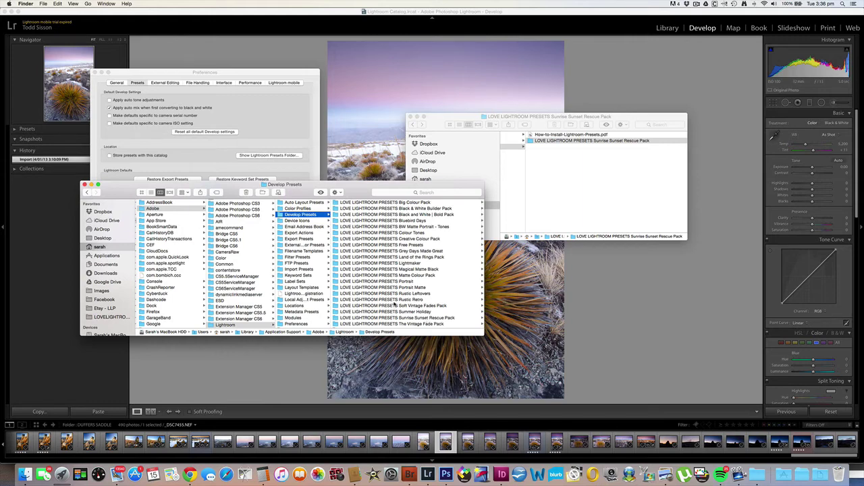
click(531, 142)
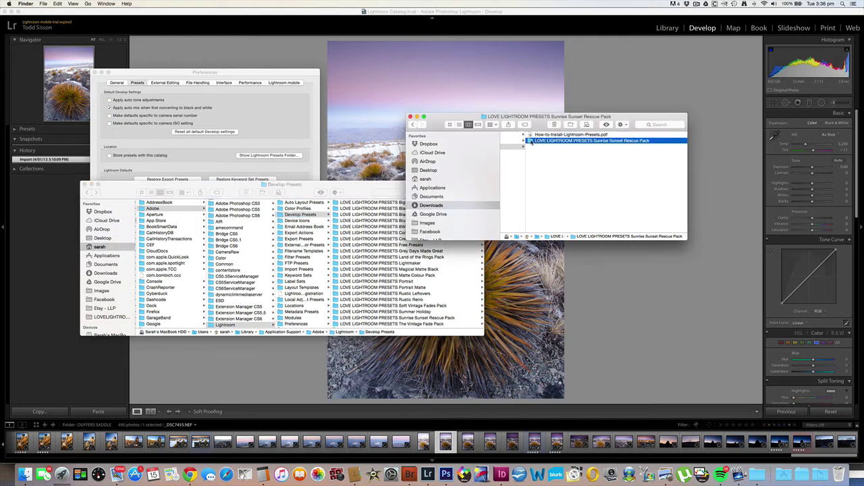
drag(531, 140, 281, 220)
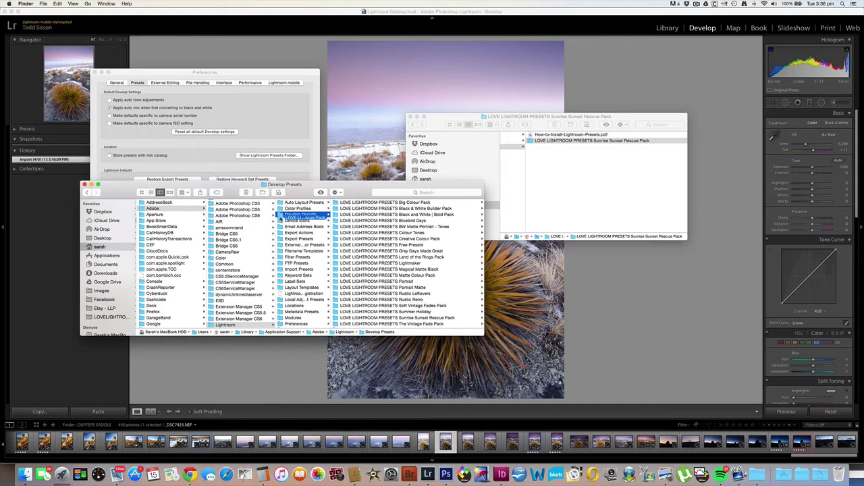
click(548, 142)
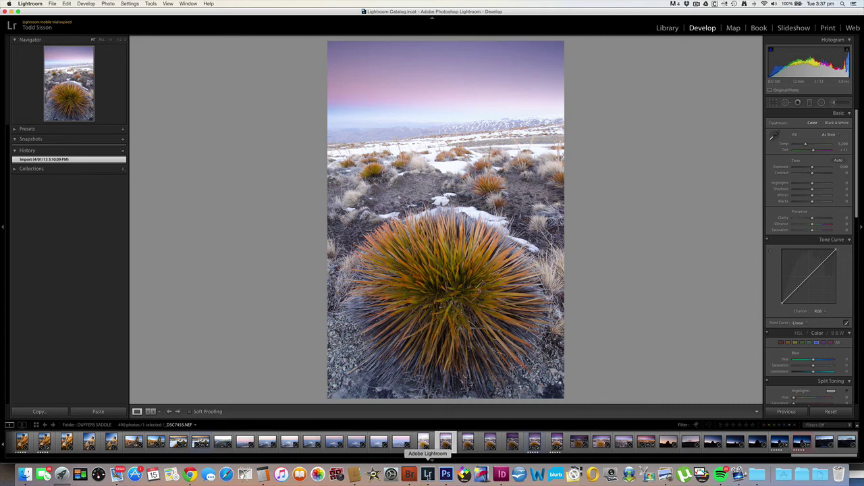
Quit Lightroom from the Dock, skip the catalog backup, and relaunch it.
right_click(428, 474)
click(430, 451)
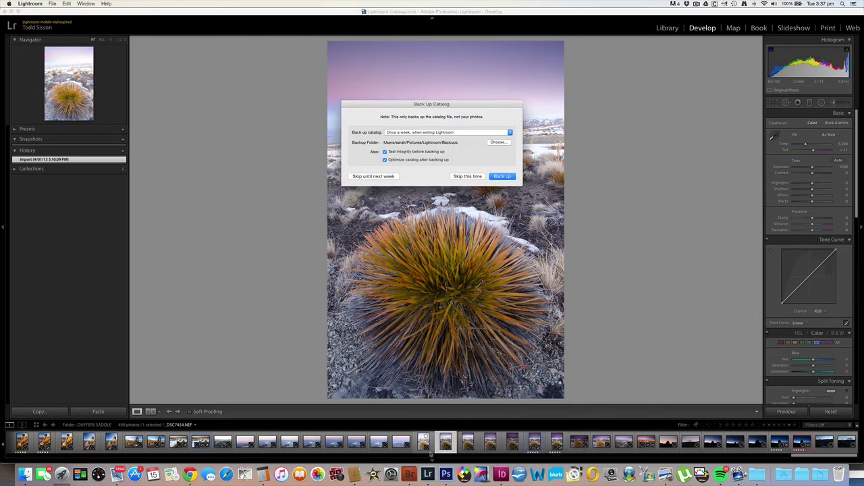
click(467, 176)
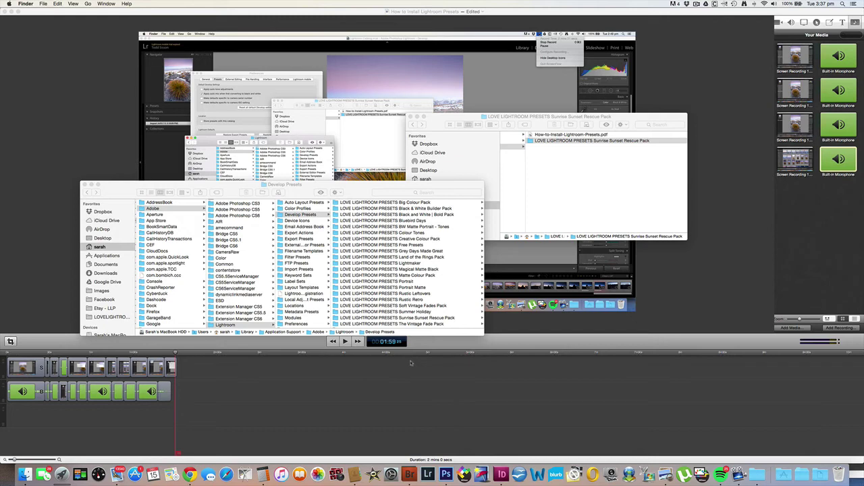
click(428, 475)
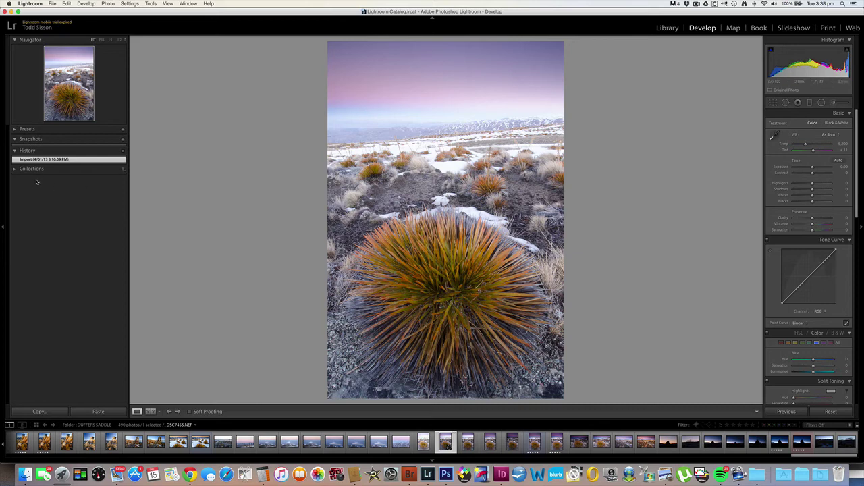
Expand the Sunrise Sunset Rescue Pack in the Presets panel and apply its smart preset.
click(14, 131)
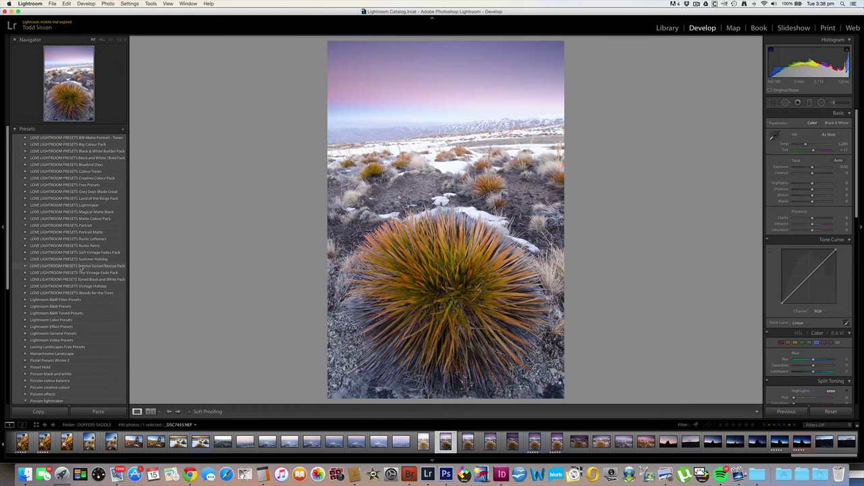
click(81, 268)
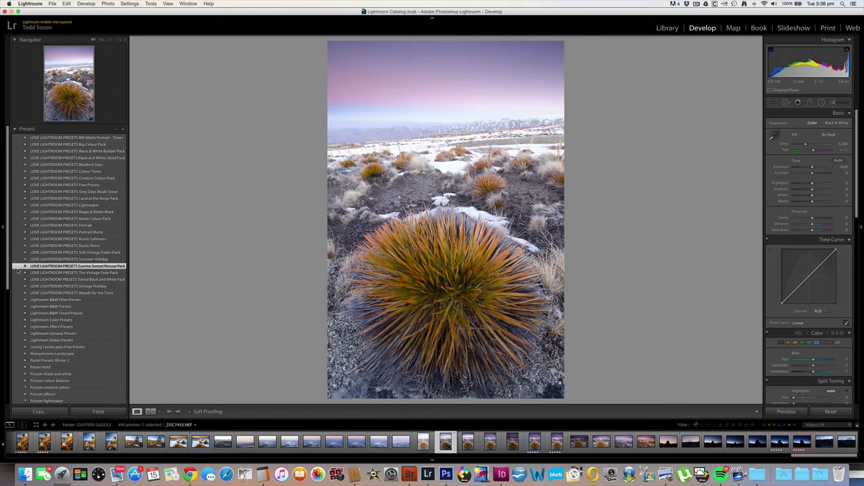
click(25, 267)
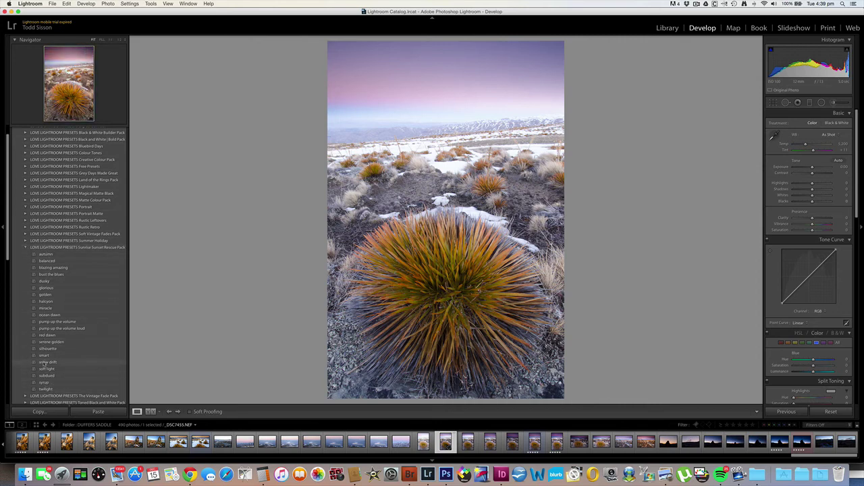
scroll(41, 354, up, 1)
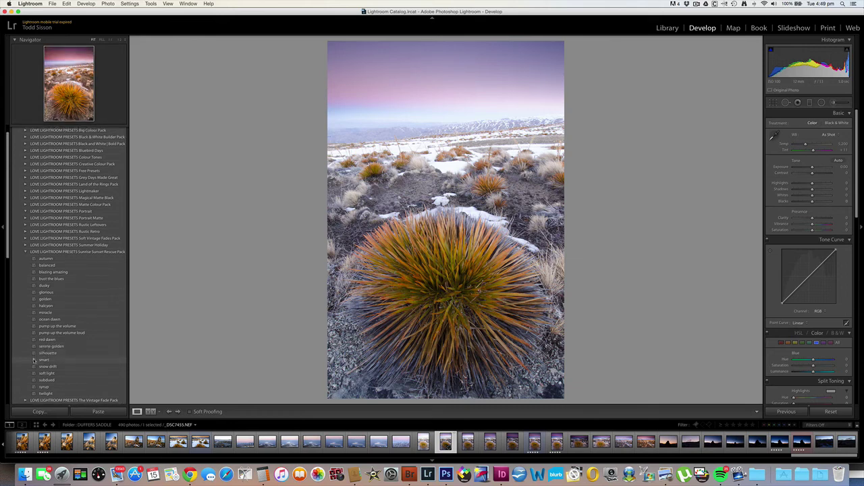
click(43, 360)
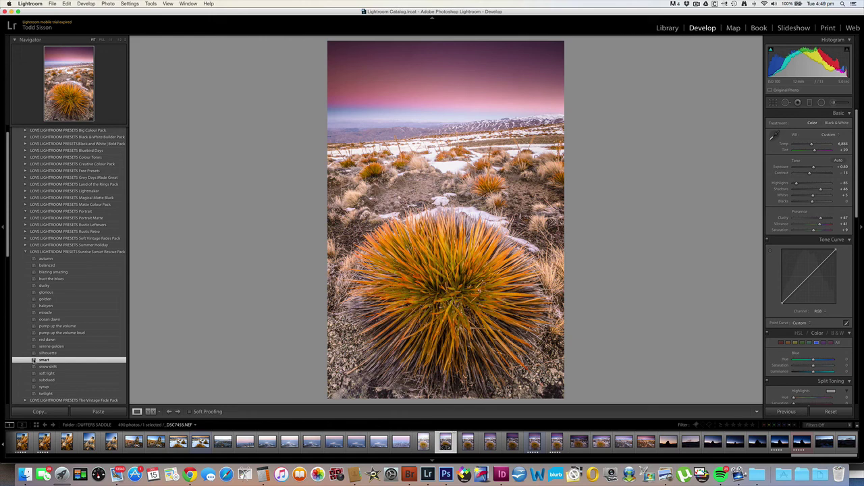